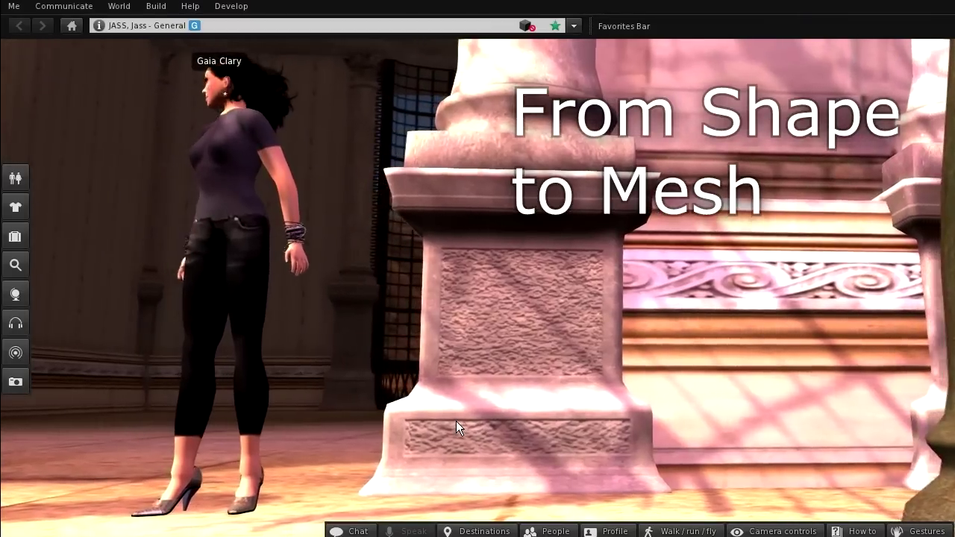
# Wear the Gnome (test shape) outfit from My Outfits, replacing the current outfit.
pyautogui.click(16, 209)
pyautogui.rightClick(720, 255)
pyautogui.click(758, 262)
pyautogui.click(827, 63)
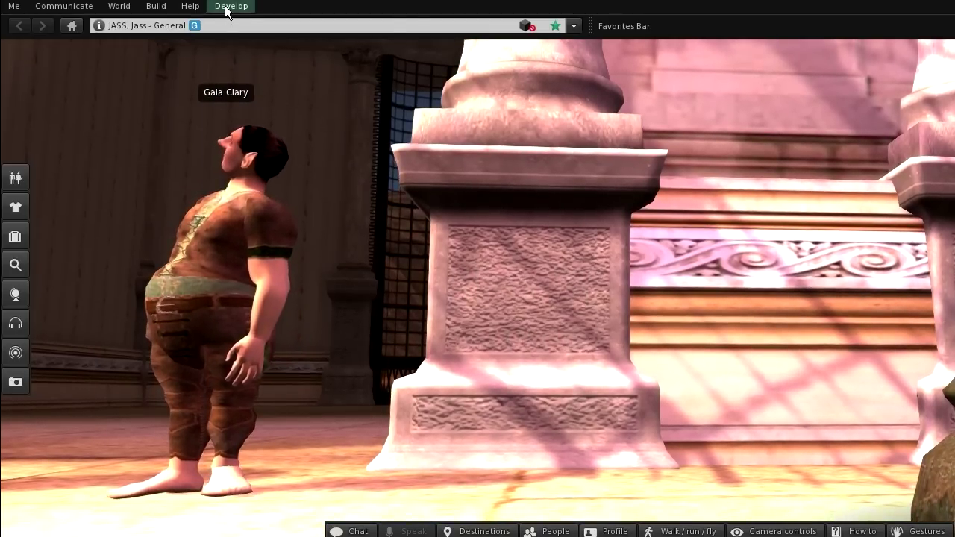
# Save the gnome appearance with Develop > Avatar > Character Tests > Appearance To XML.
pyautogui.click(227, 6)
pyautogui.moveTo(268, 197)
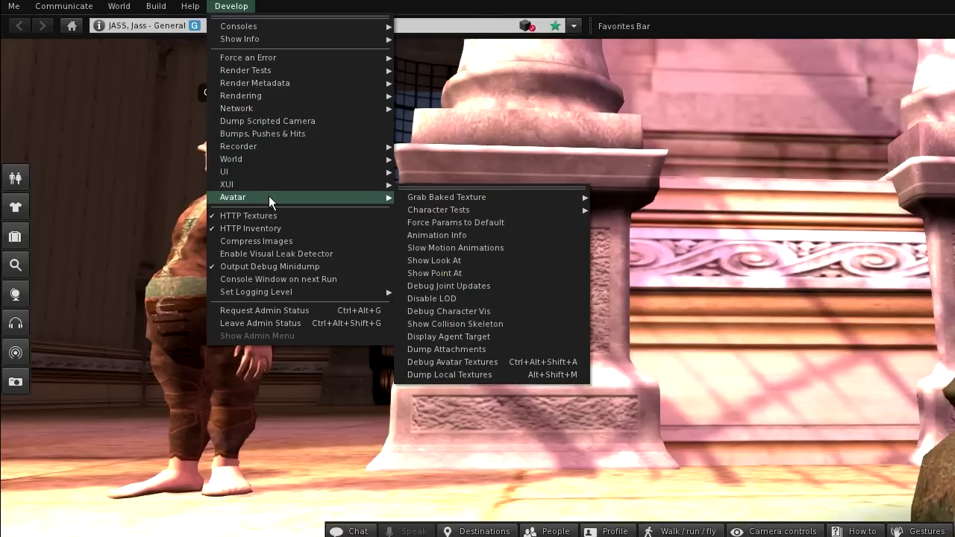
pyautogui.moveTo(486, 212)
pyautogui.click(694, 209)
pyautogui.press('Left')
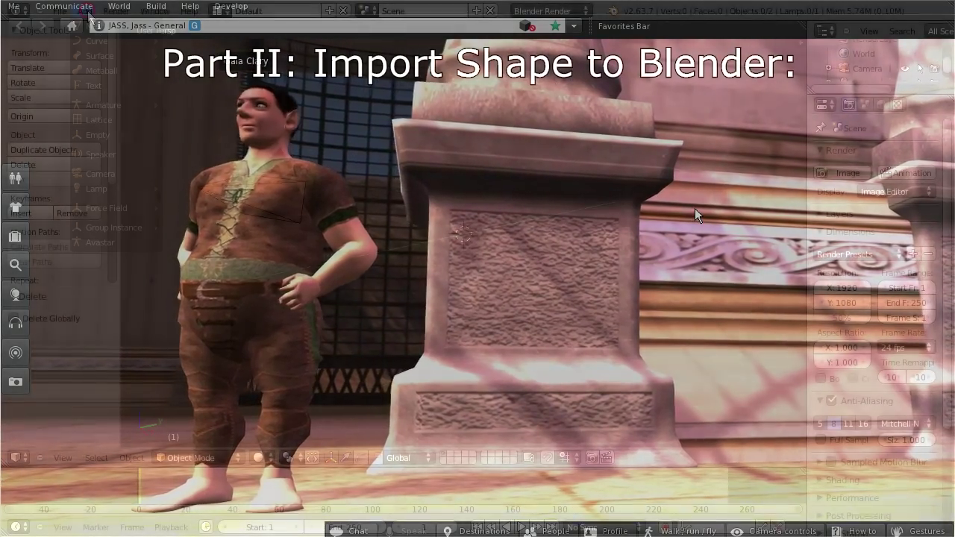
# Add an Avastar rigged avatar to the scene.
pyautogui.click(84, 10)
pyautogui.click(131, 242)
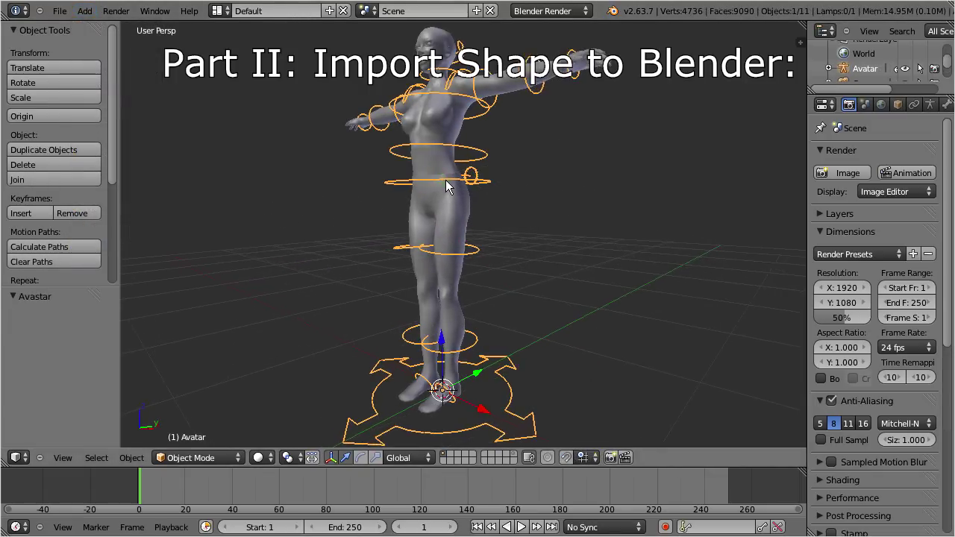
pyautogui.moveTo(447, 186)
pyautogui.mouseDown(button='middle')
pyautogui.moveTo(482, 181)
pyautogui.moveTo(455, 180)
pyautogui.mouseUp(button='middle')
# Start Load Shape from the Avatar Shape panel in the Object properties.
pyautogui.click(898, 104)
pyautogui.moveTo(946, 138); pyautogui.dragTo(942, 286)
pyautogui.click(848, 284)
# Load new archetype.xml from AppData\Roaming\SecondLife\user_settings onto the avatar.
pyautogui.click(258, 340)
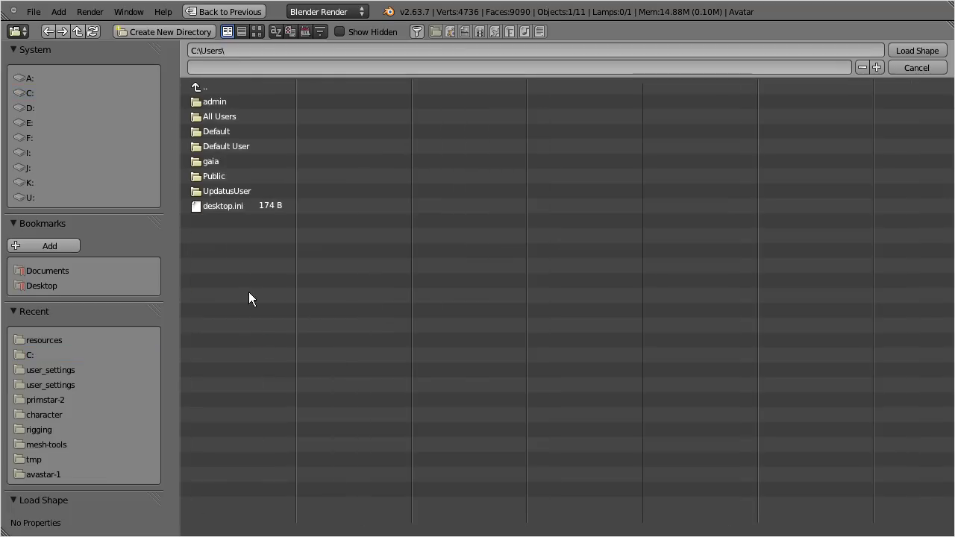
pyautogui.click(246, 162)
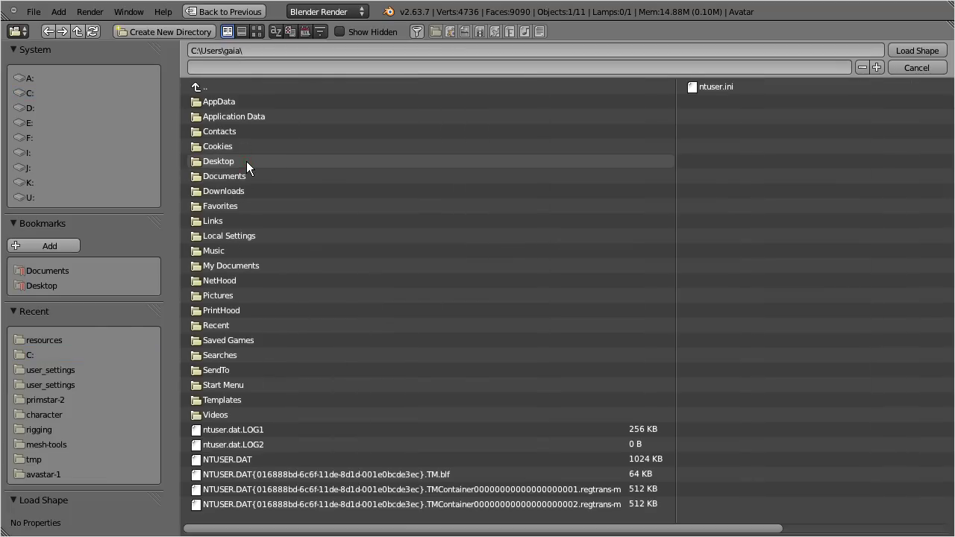
pyautogui.click(247, 100)
pyautogui.click(251, 133)
pyautogui.click(276, 251)
pyautogui.click(276, 146)
pyautogui.click(281, 177)
pyautogui.click(894, 50)
pyautogui.moveTo(440, 240); pyautogui.dragTo(954, 212, button='middle')
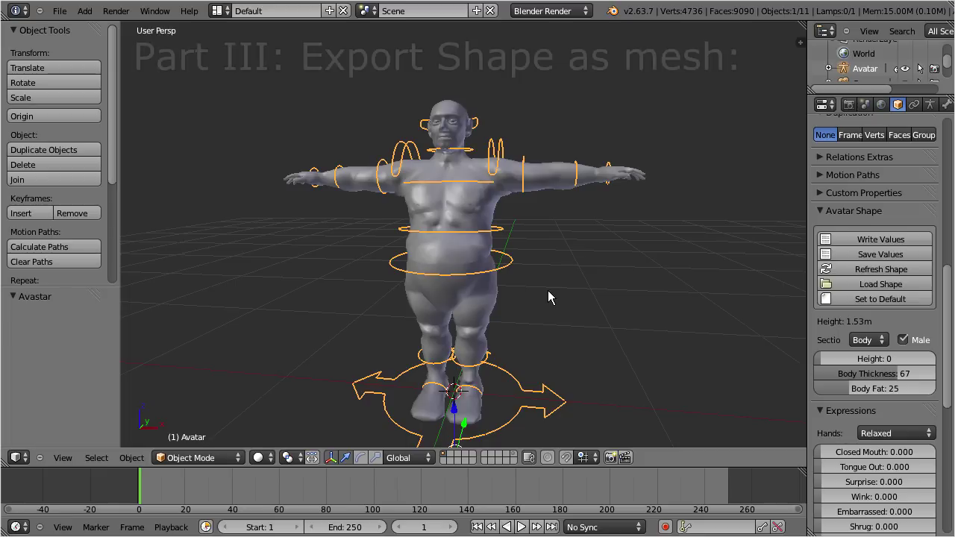
# Select headMesh, upperBodyMesh and lowerBodyMesh together.
pyautogui.rightClick(454, 112)
pyautogui.keyDown('shift'); pyautogui.rightClick(465, 204); pyautogui.keyUp('shift')
pyautogui.keyDown('shift'); pyautogui.rightClick(483, 297); pyautogui.keyUp('shift')
# Export the selection as Collada (Avastar), overwriting resources/gnome_mesh.dae.
pyautogui.click(58, 11)
pyautogui.moveTo(93, 254)
pyautogui.click(312, 252)
pyautogui.click(58, 340)
pyautogui.click(245, 102)
# Start a new model upload from Inventory + > Upload > Model... with gnome_mesh.dae.
pyautogui.click(15, 238)
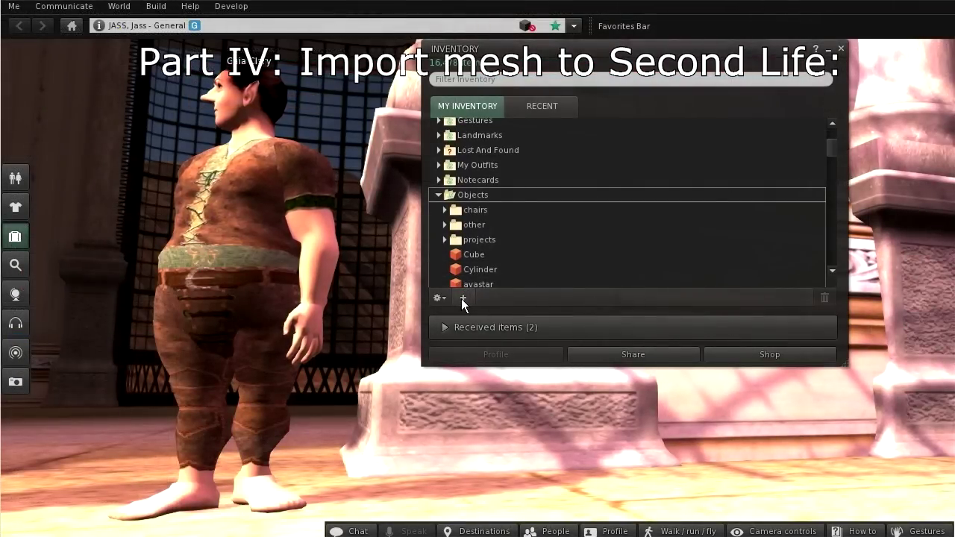
pyautogui.click(463, 297)
pyautogui.moveTo(507, 203)
pyautogui.click(602, 241)
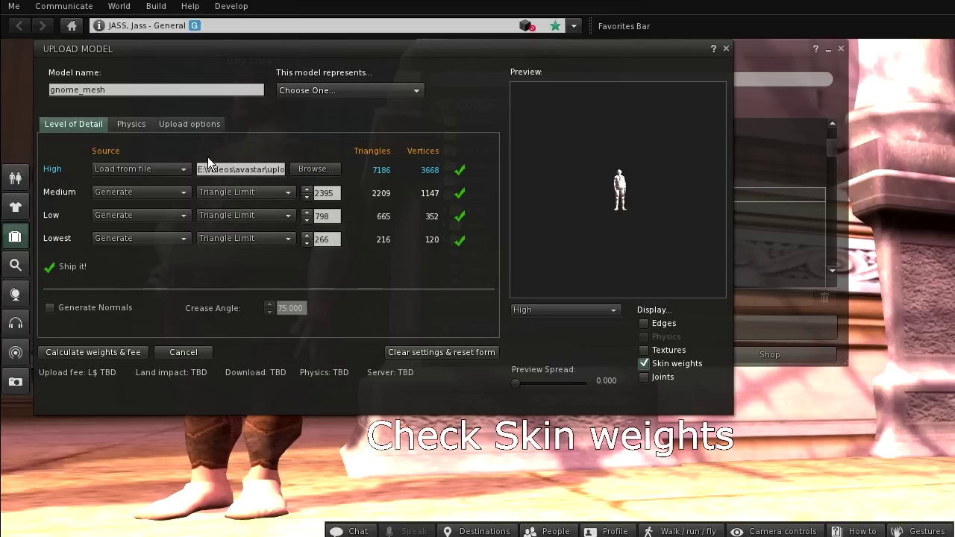
# Include skin weights and use the Lowest level of detail as the physics source.
pyautogui.click(198, 124)
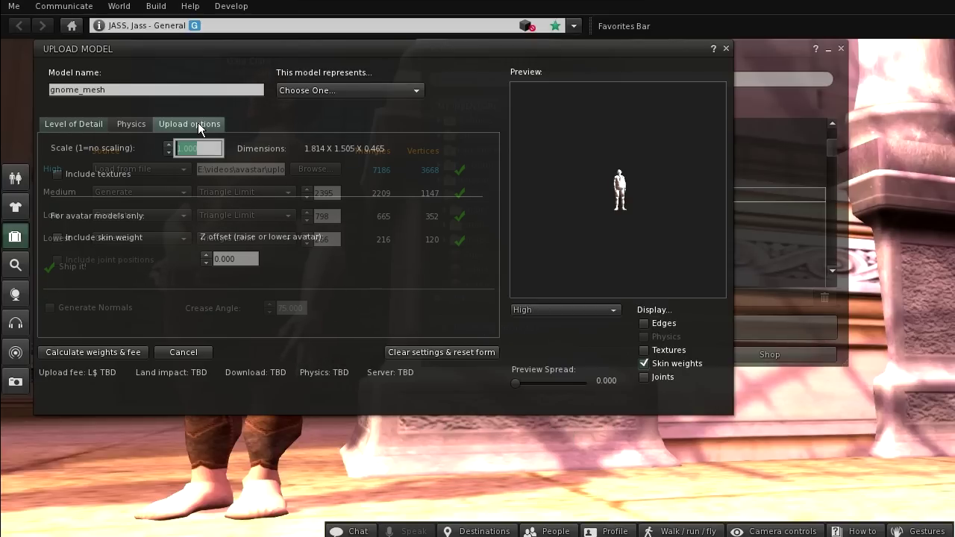
pyautogui.click(57, 237)
pyautogui.click(129, 126)
pyautogui.click(295, 151)
pyautogui.click(243, 211)
# Analyze and simplify the physics shape, then calculate the weights and fee.
pyautogui.click(451, 222)
pyautogui.click(336, 294)
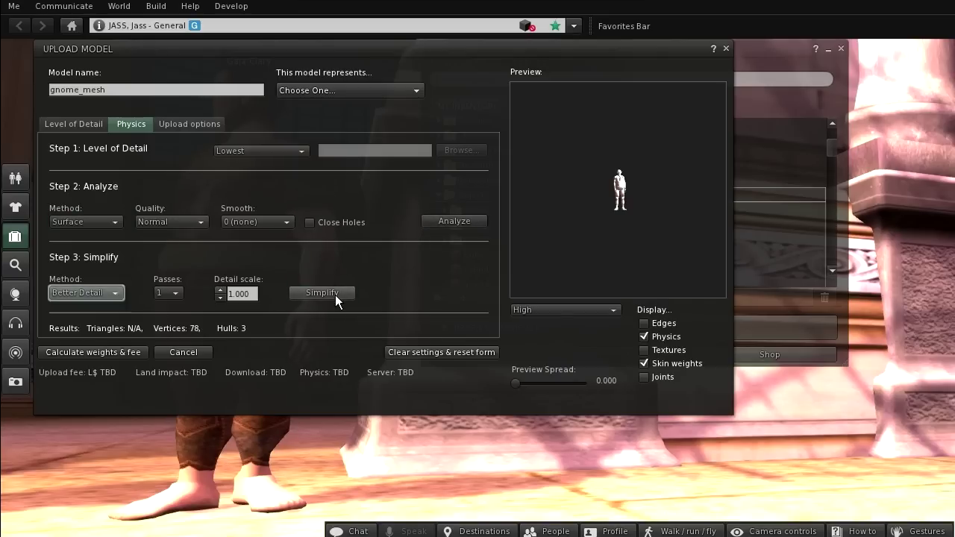
pyautogui.click(109, 353)
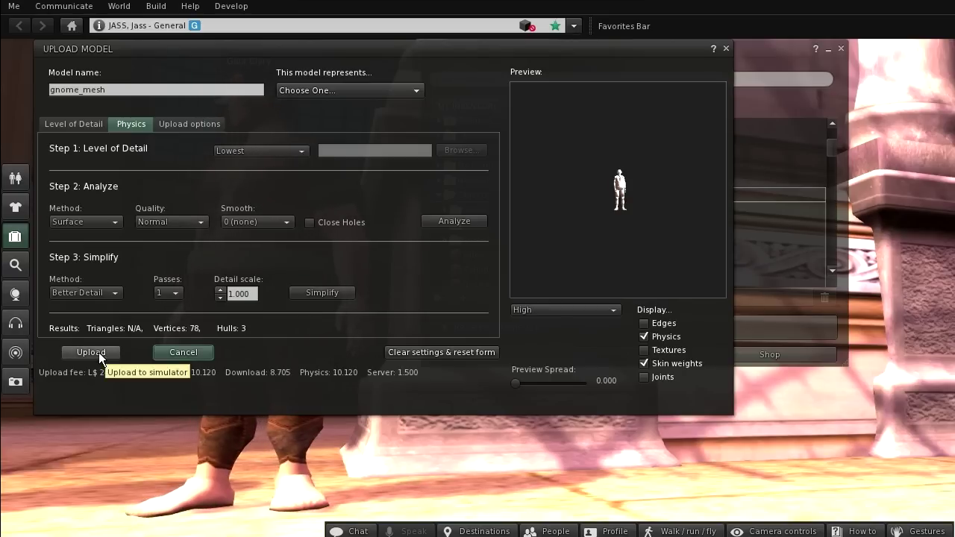
# Upload gnome_mesh, wear it from the inventory, and close the Inventory window.
pyautogui.click(91, 352)
pyautogui.press('Return')
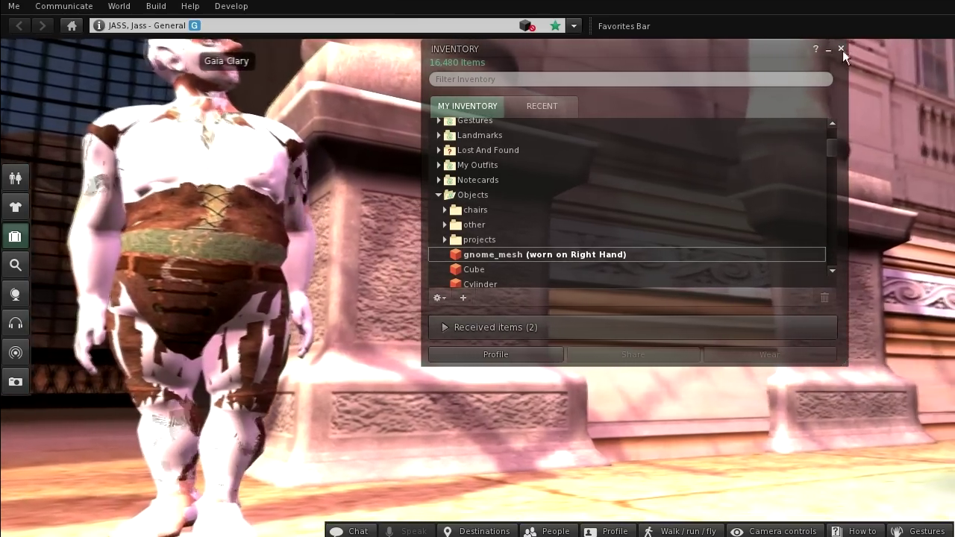
pyautogui.click(841, 49)
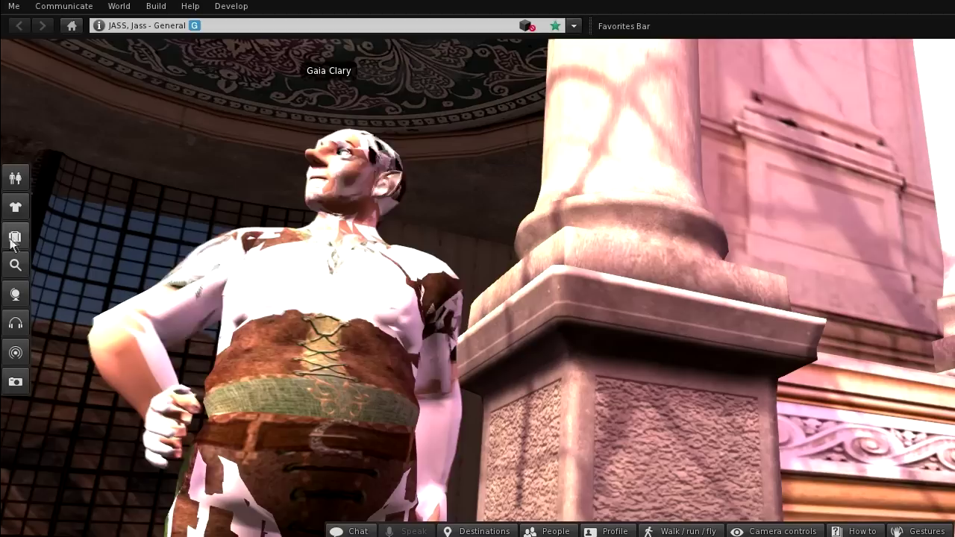
# Wear the alpha mask (fully invisible) from the inventory, then close the Inventory.
pyautogui.click(13, 239)
pyautogui.click(531, 203)
pyautogui.rightClick(535, 202)
pyautogui.click(559, 329)
pyautogui.click(877, 65)
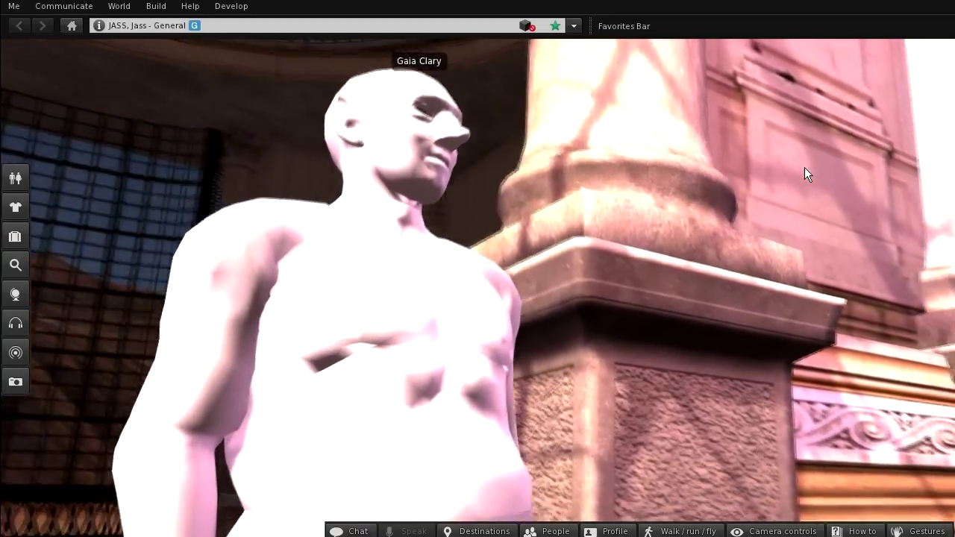